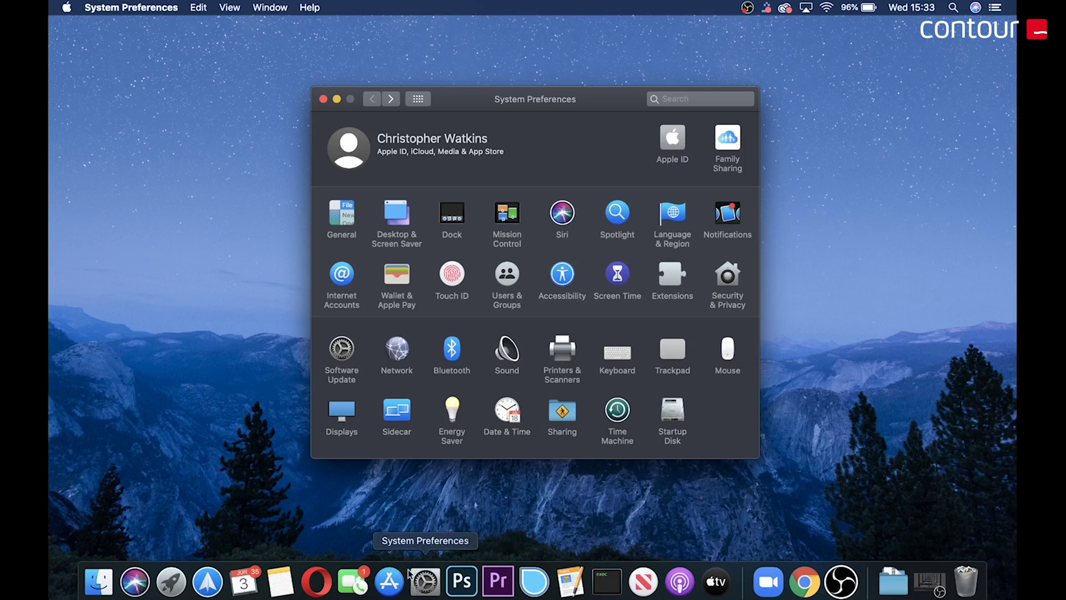
# Step: Allow apps from the App Store and identified developers in Security & Privacy, then relock the settings
pyautogui.click(66, 6)
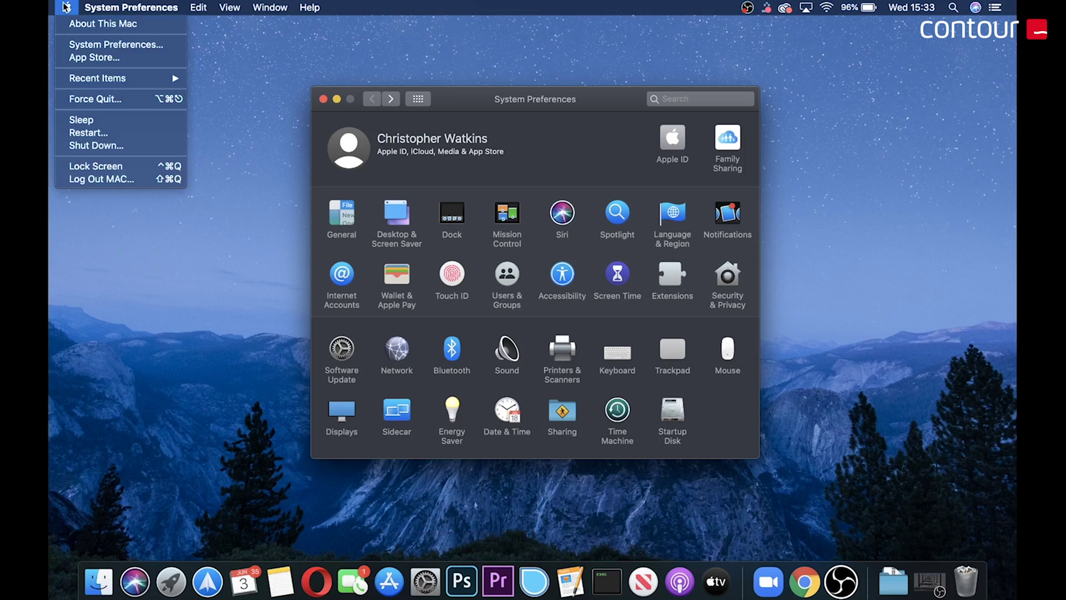
pyautogui.click(88, 49)
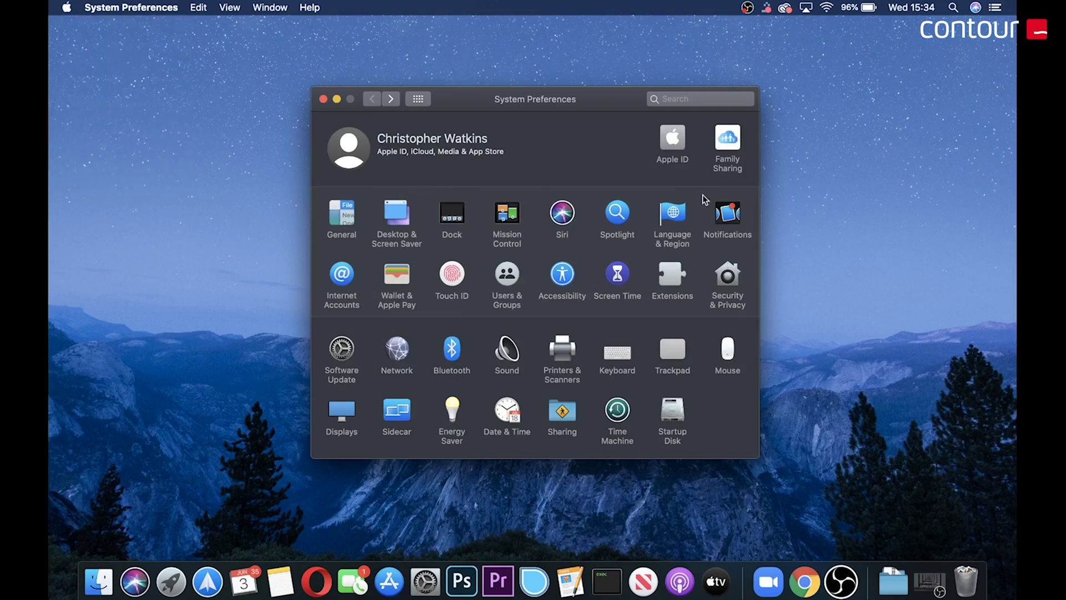
pyautogui.click(724, 272)
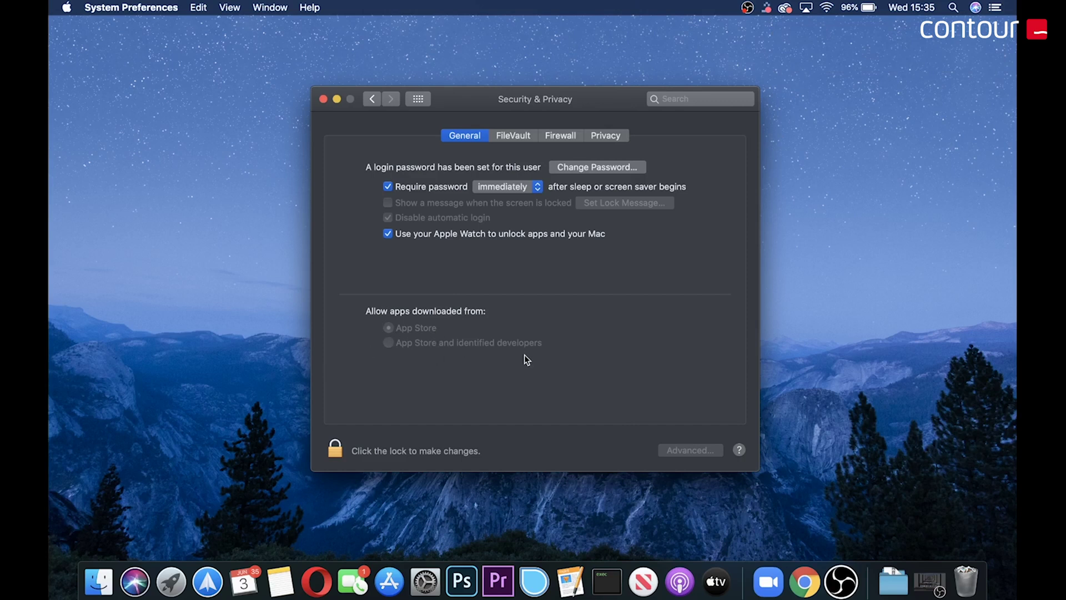
pyautogui.click(335, 447)
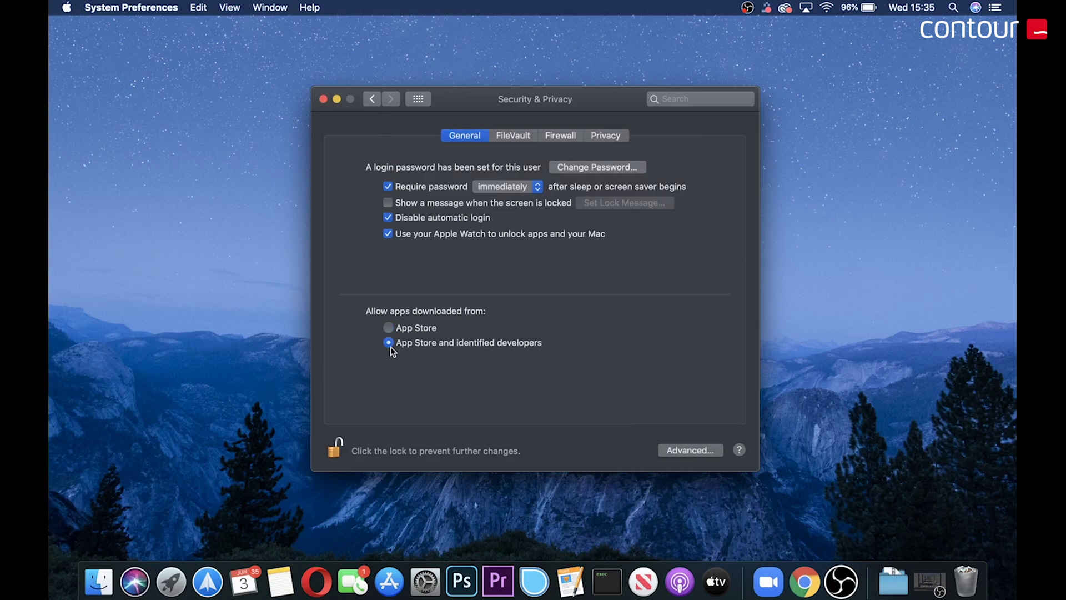
pyautogui.click(335, 448)
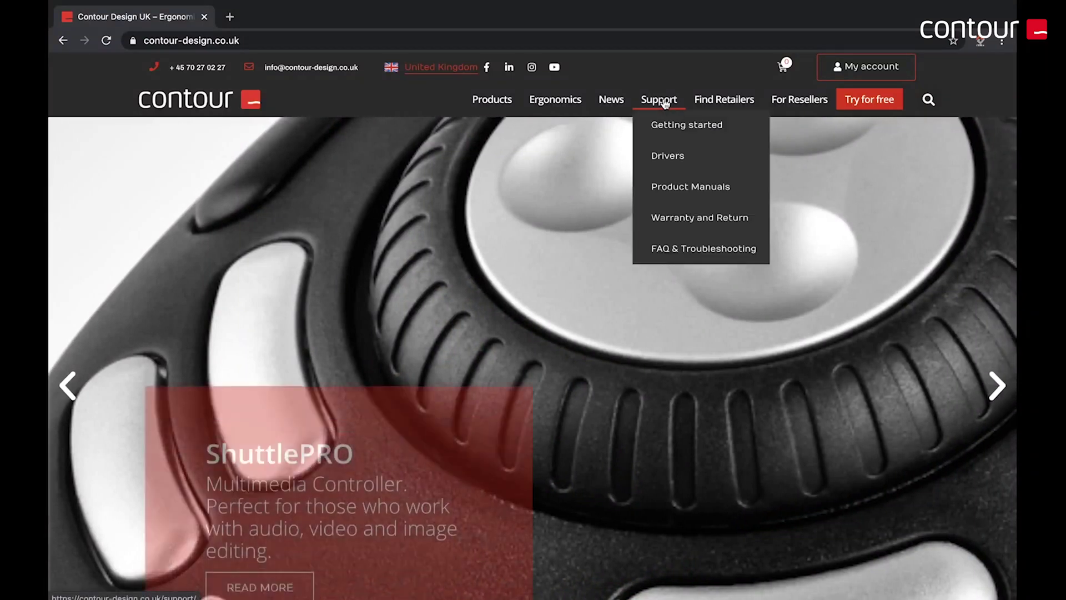
# Step: Go to Contour Design's Support page and scroll down to the Drivers and other support cards
pyautogui.click(664, 103)
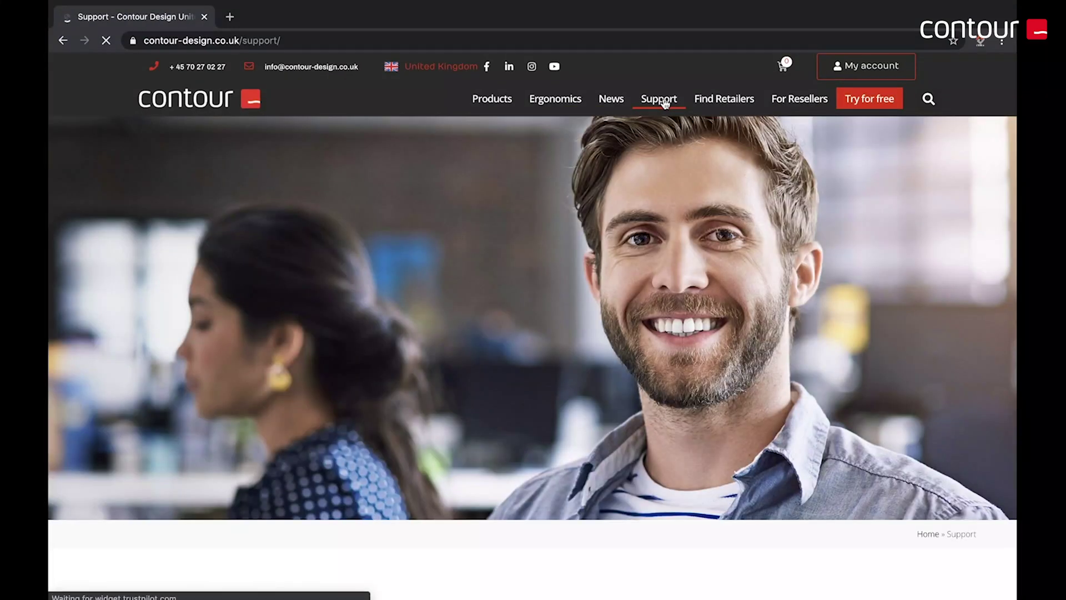
pyautogui.scroll(-7, 709, 440)
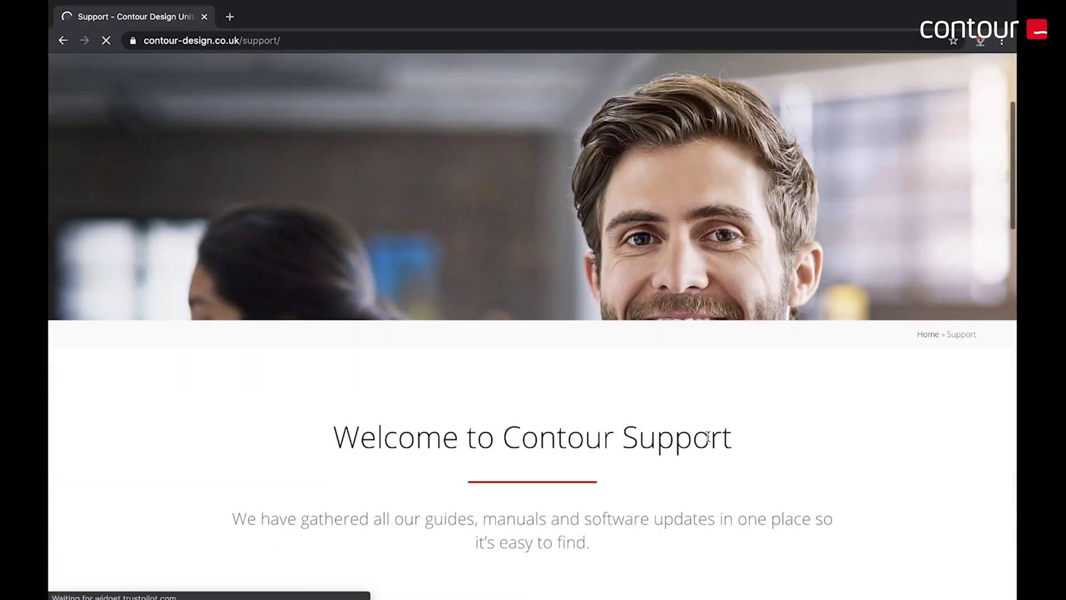
pyautogui.scroll(-6, 708, 441)
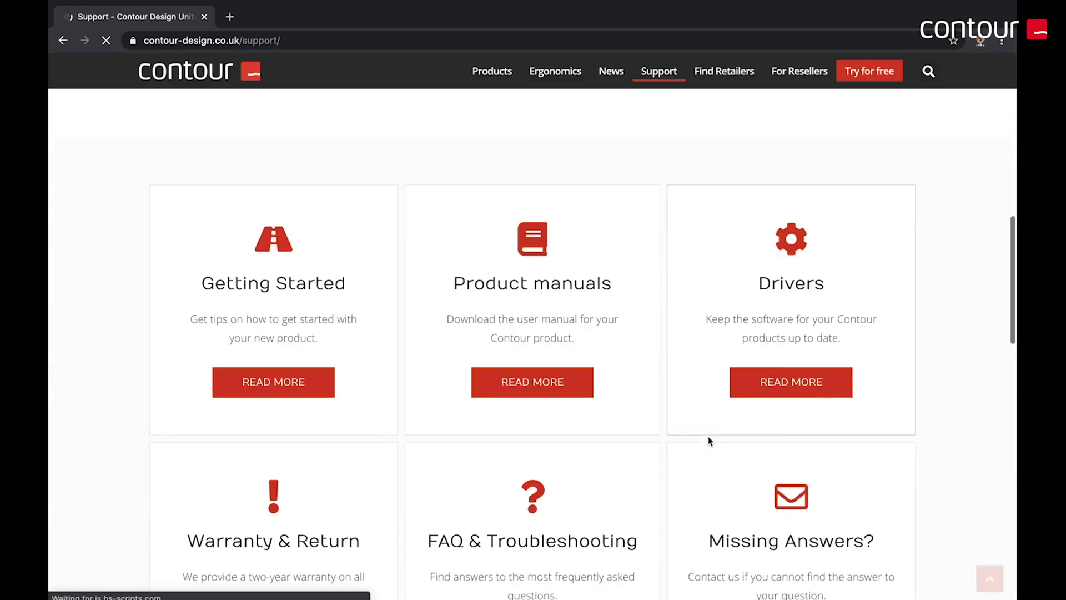
# Step: Find the Contour Shuttle drivers, check the Mac's macOS version, and download driver 3.2 for macOS 10.14+
pyautogui.click(793, 387)
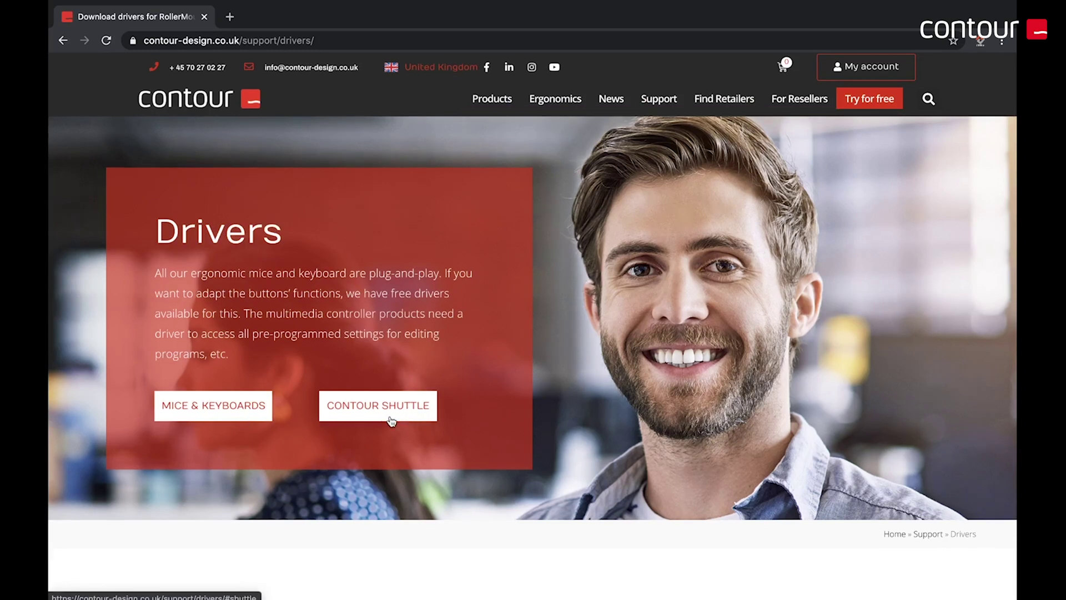
pyautogui.click(391, 406)
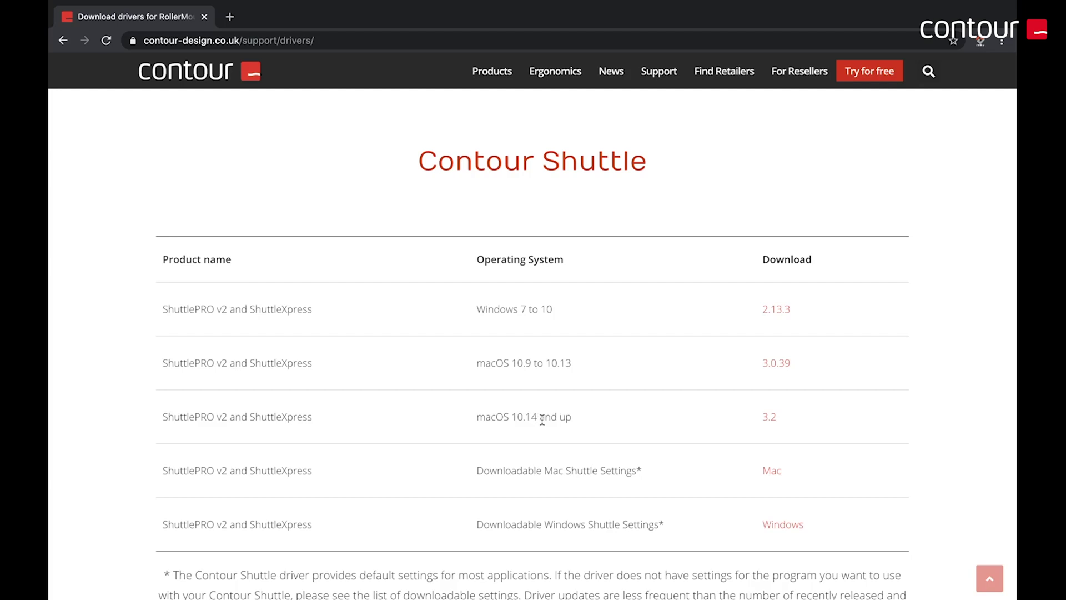
pyautogui.click(66, 6)
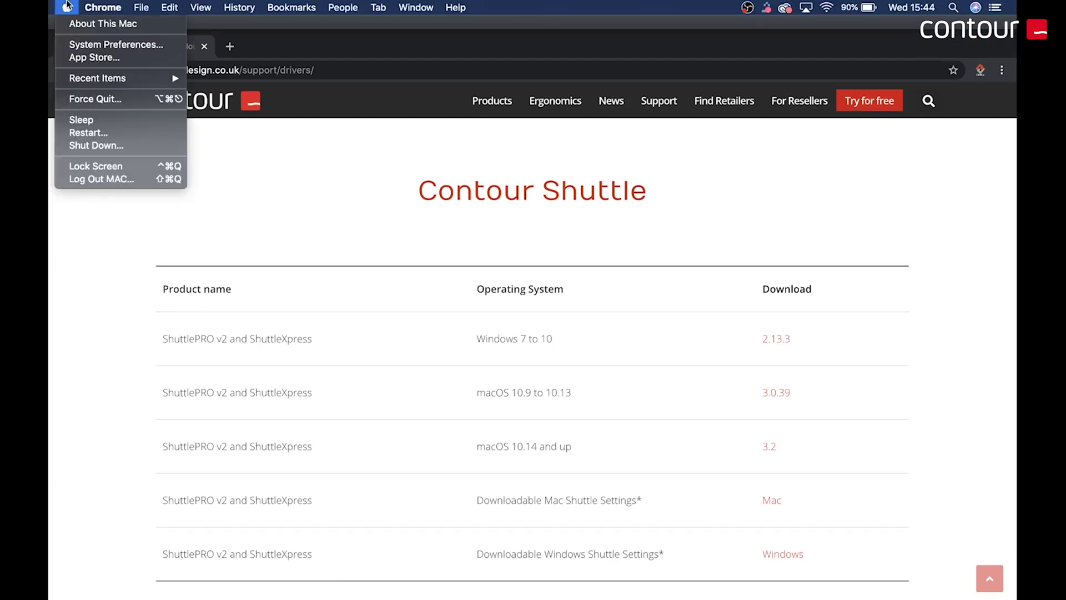
pyautogui.click(82, 23)
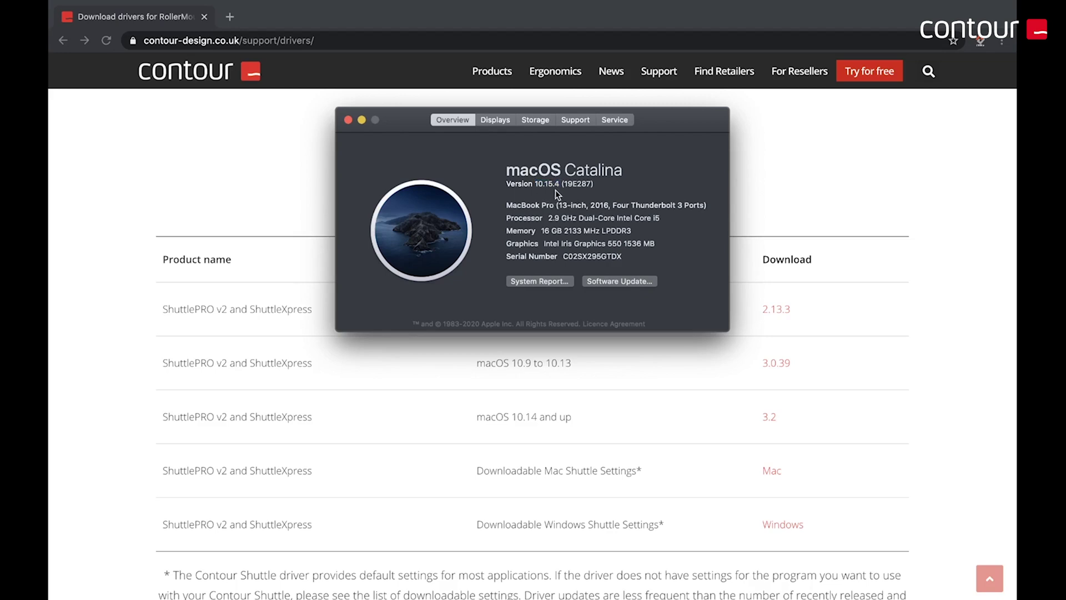
pyautogui.click(773, 420)
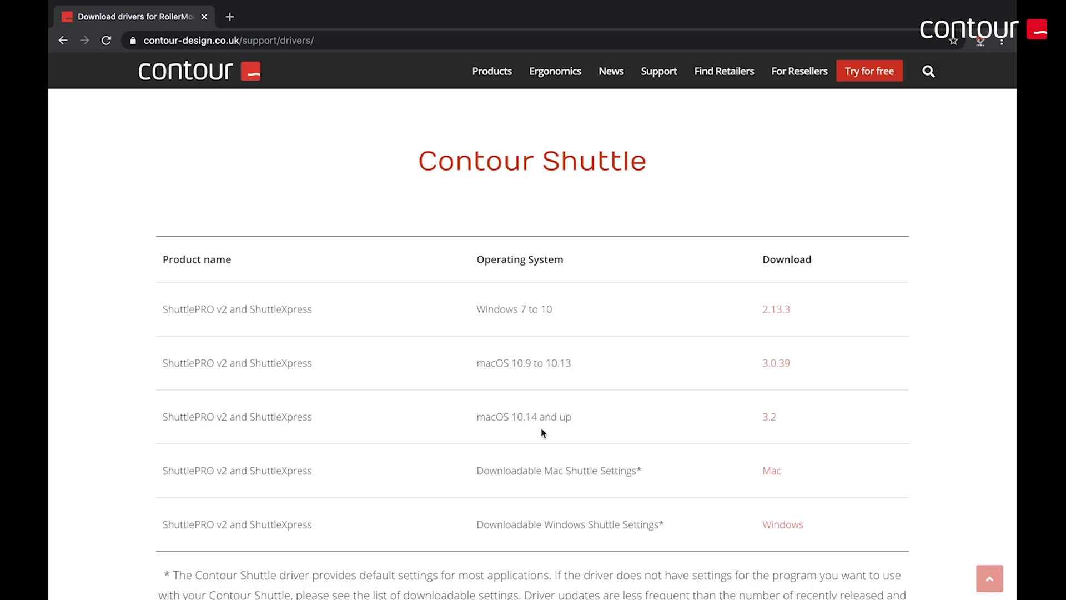
pyautogui.click(770, 421)
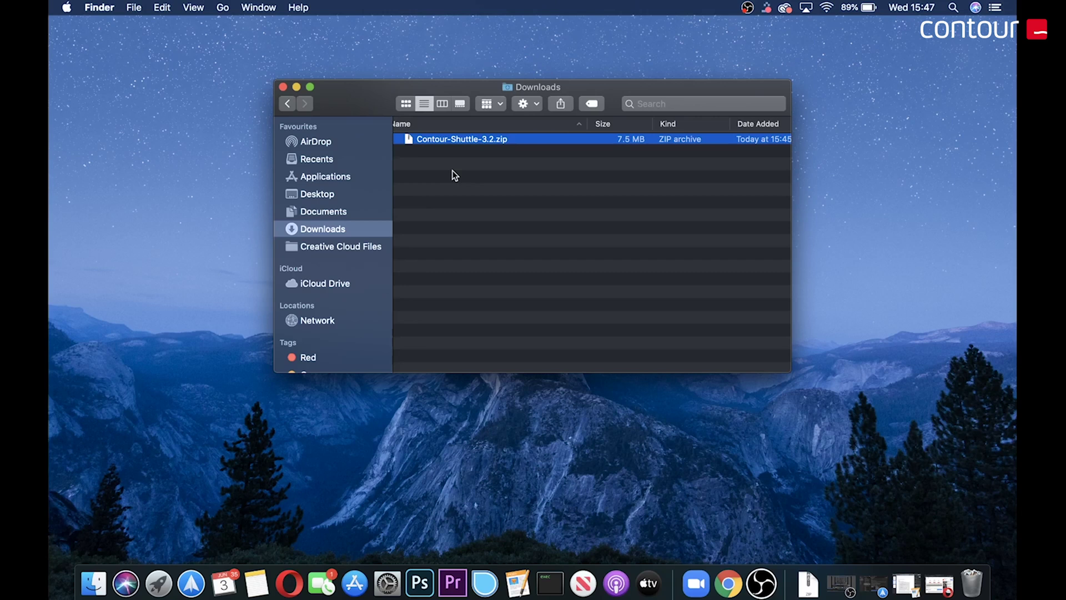
# Step: Unzip Contour-Shuttle-3.2.zip, mount Contour Shuttle 3.2.dmg and launch the Contour Shuttle installer package
pyautogui.doubleClick(454, 140)
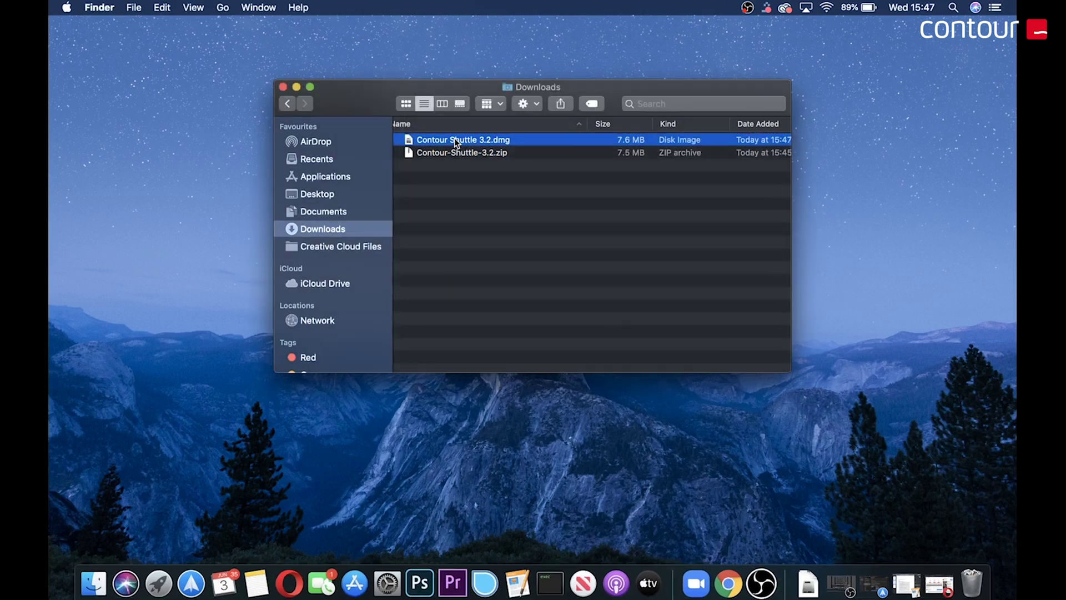
pyautogui.doubleClick(503, 143)
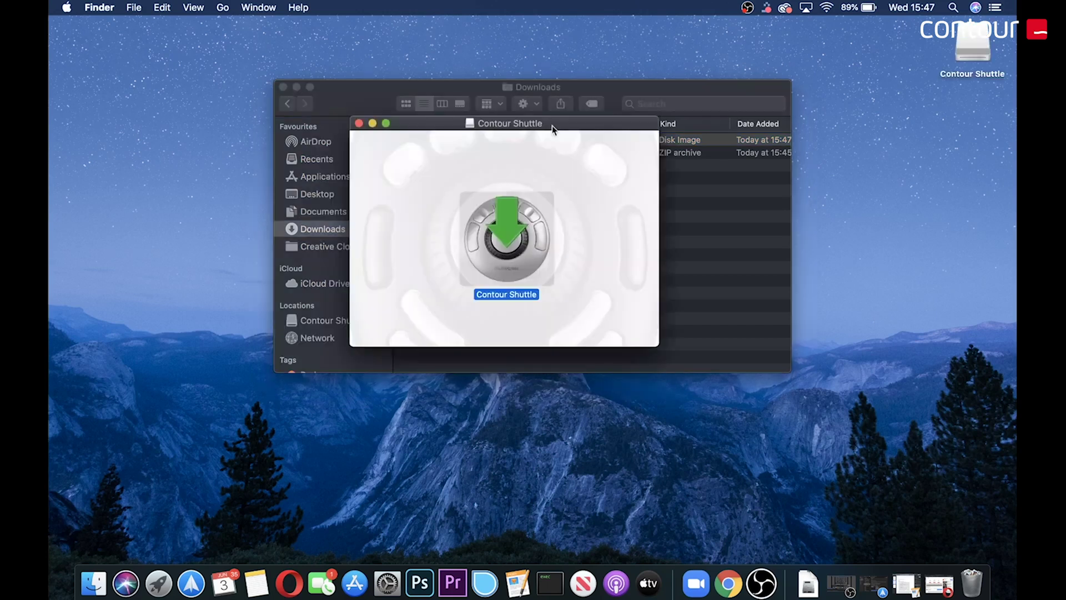
pyautogui.doubleClick(511, 251)
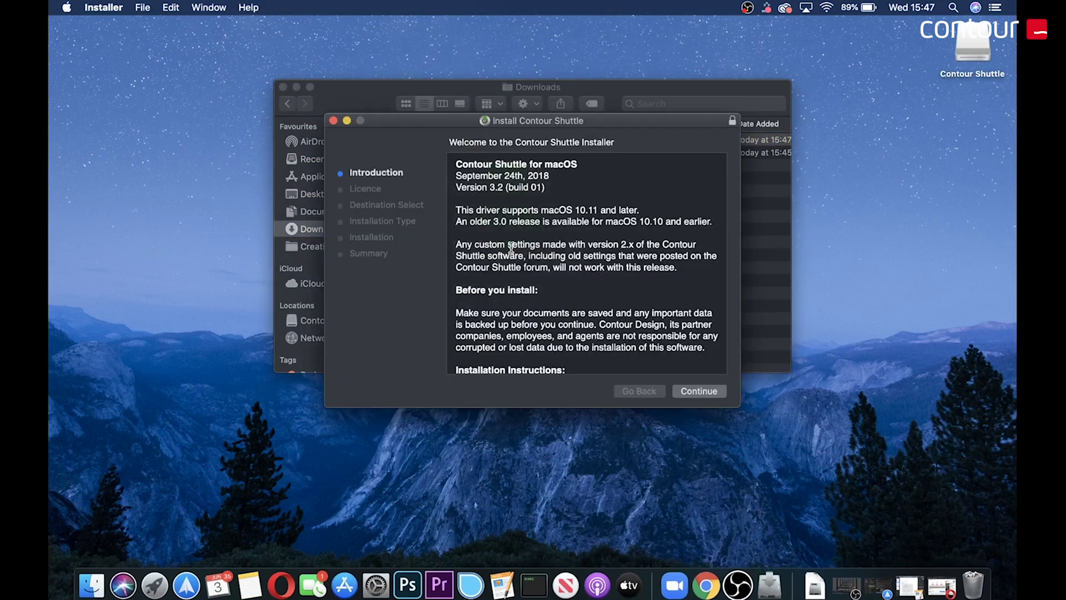
# Step: Accept the licence, install Contour Shuttle despite the required restart, and grant System Events access
pyautogui.click(691, 391)
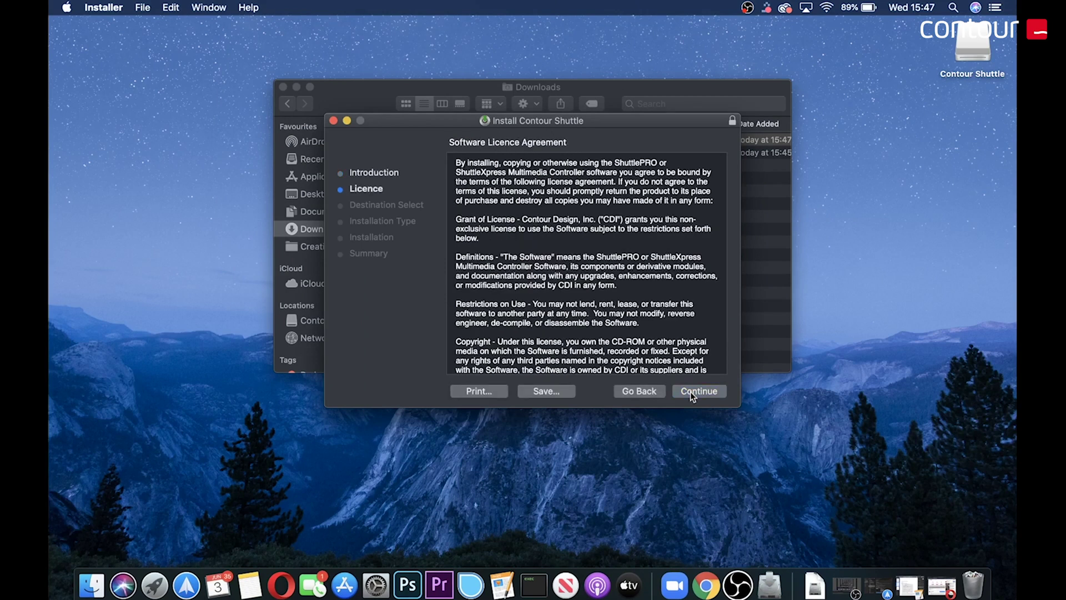
pyautogui.click(691, 392)
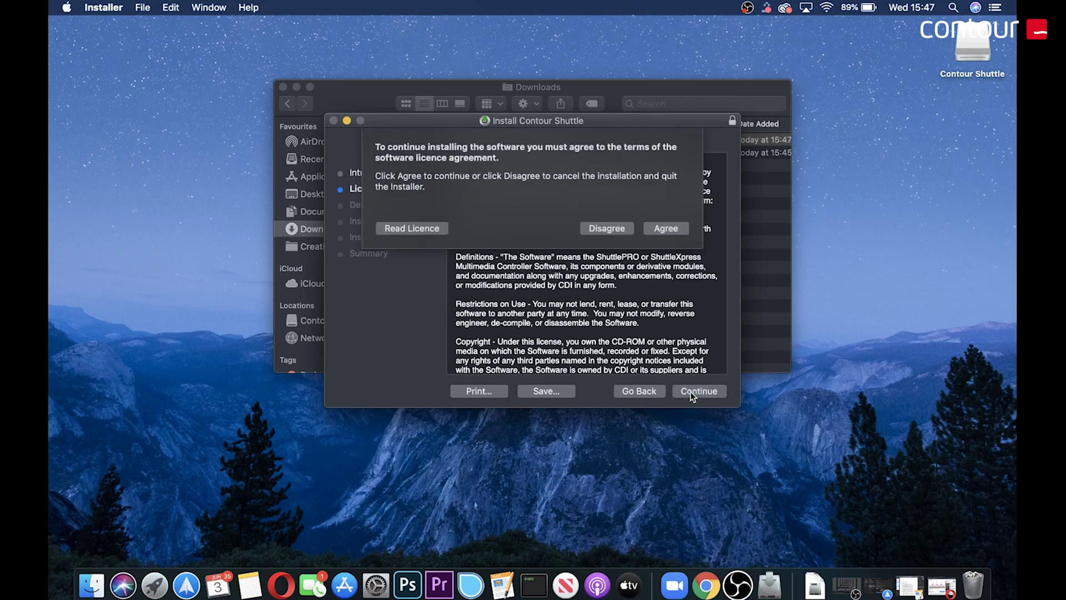
pyautogui.click(666, 228)
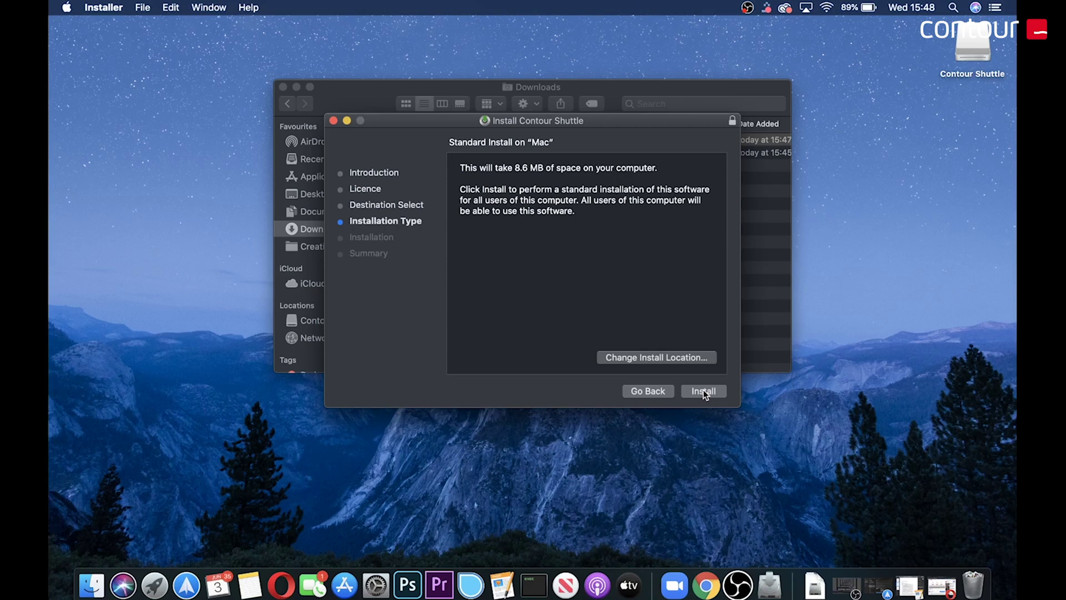
pyautogui.click(703, 391)
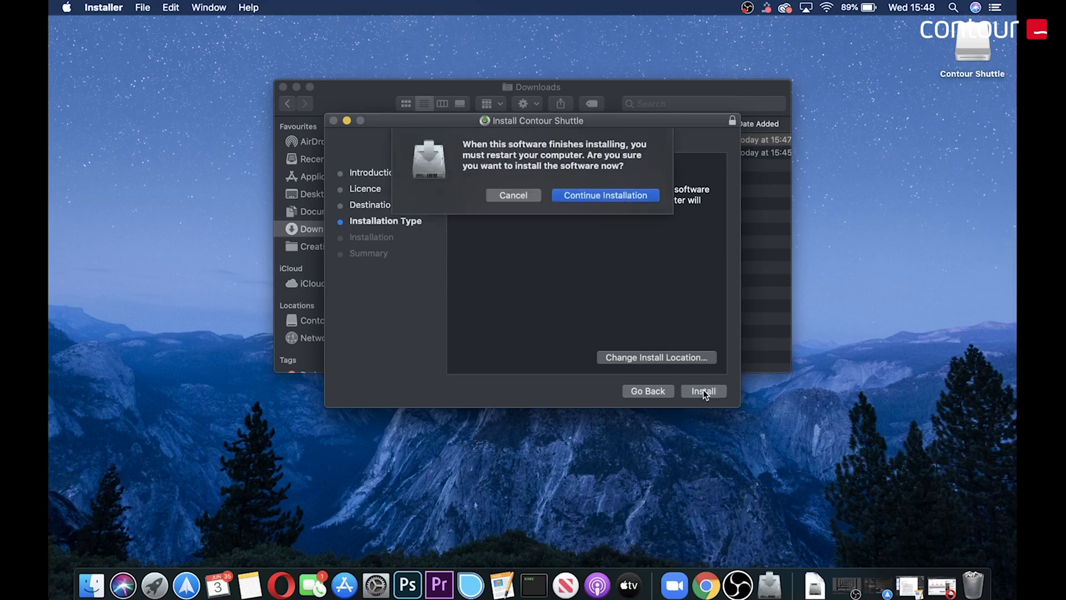
pyautogui.click(624, 195)
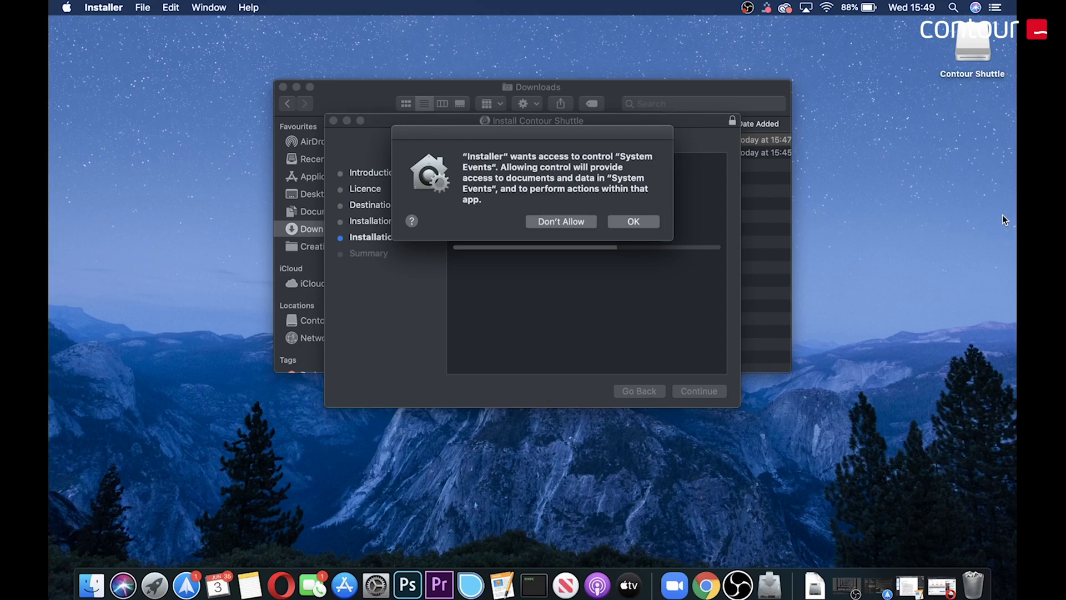
pyautogui.click(628, 220)
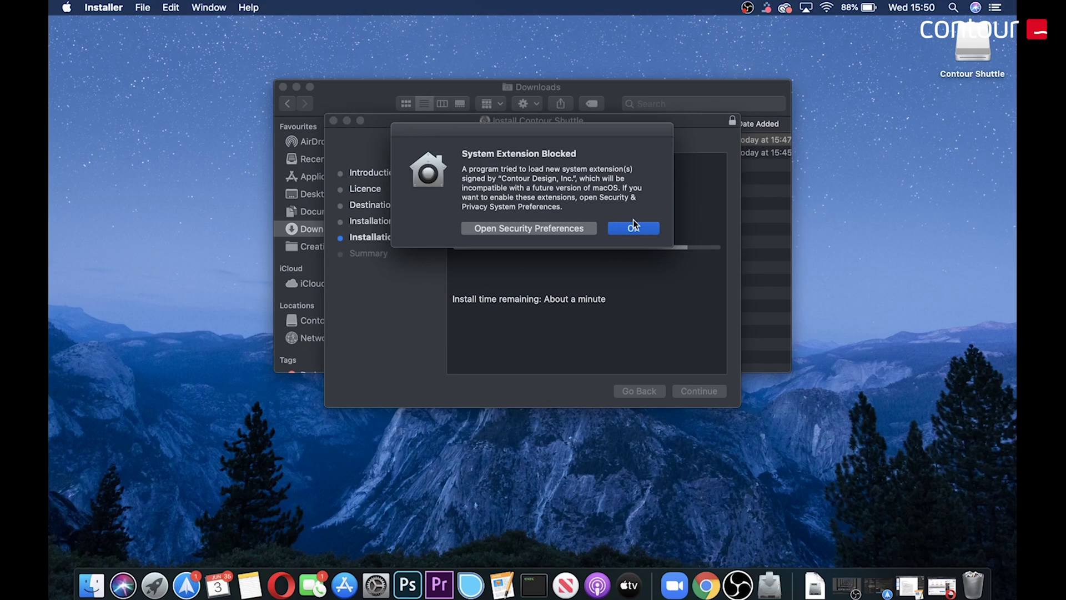
# Step: Unlock Security & Privacy and allow the blocked Contour Design, Inc. system software to load
pyautogui.click(536, 230)
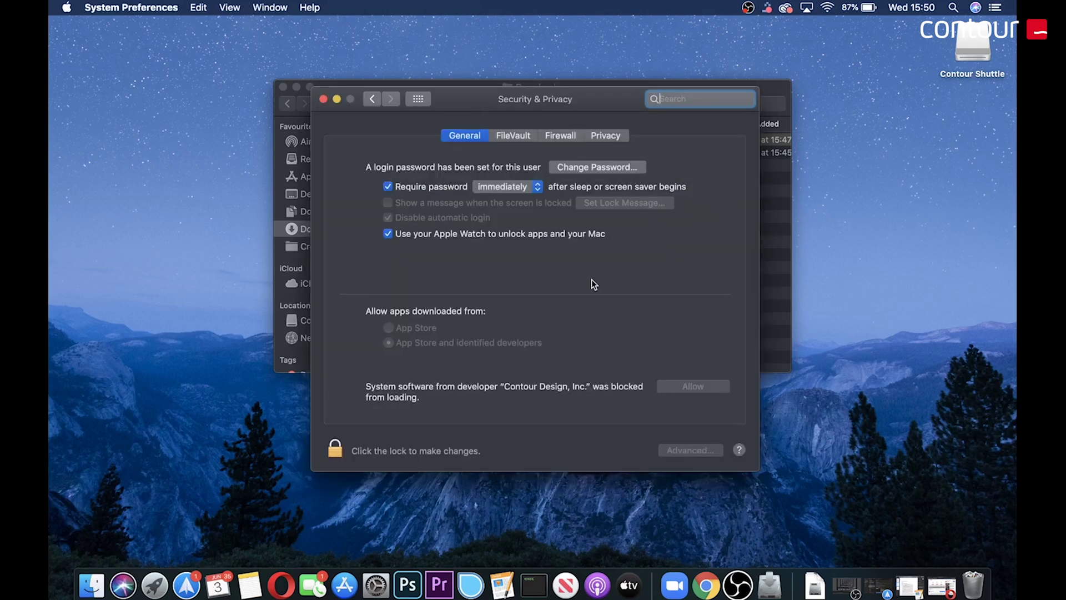
pyautogui.click(335, 451)
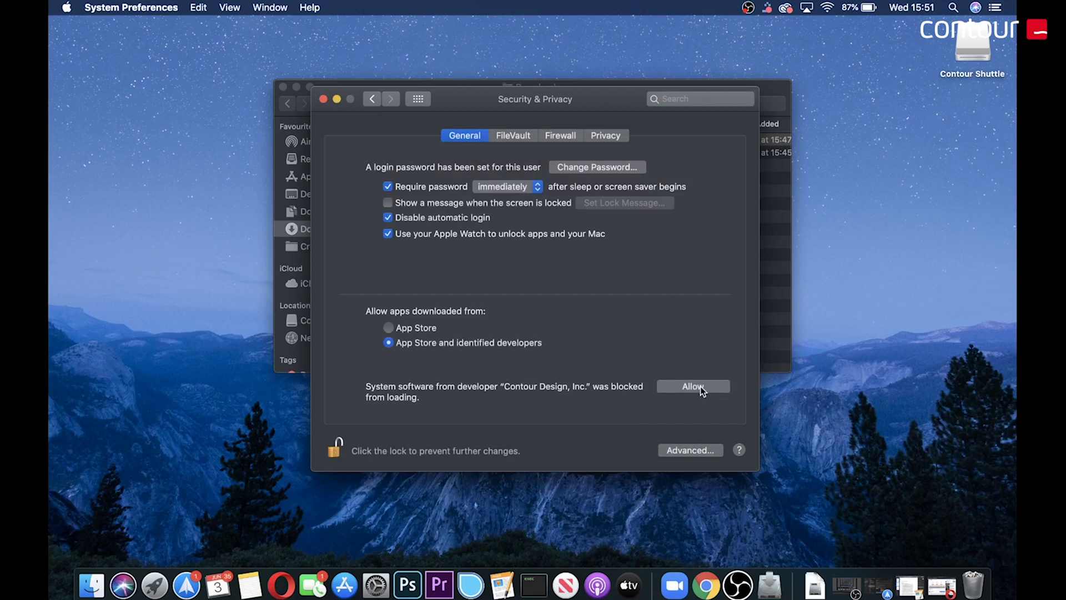
pyautogui.click(700, 388)
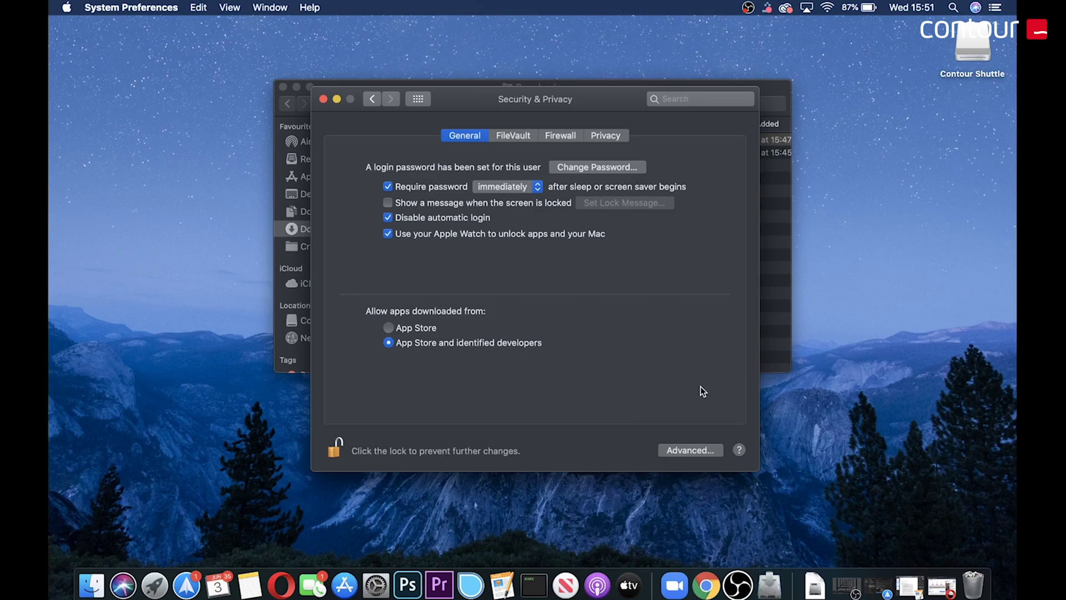
# Step: Review the installer's success summary, then open the Shuttle driver's menu-bar menu
pyautogui.click(769, 584)
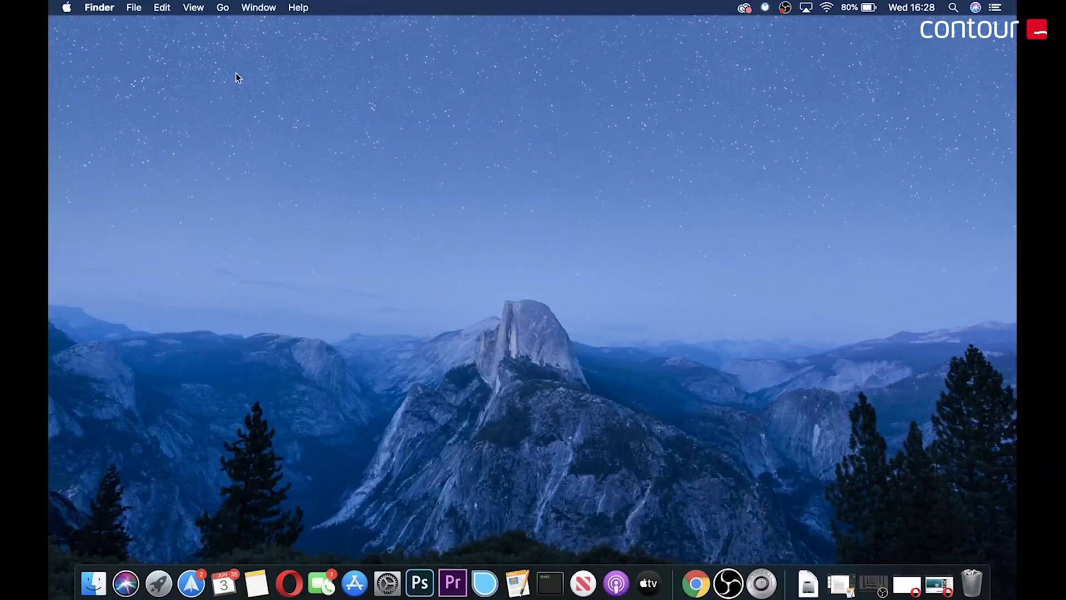
pyautogui.click(765, 8)
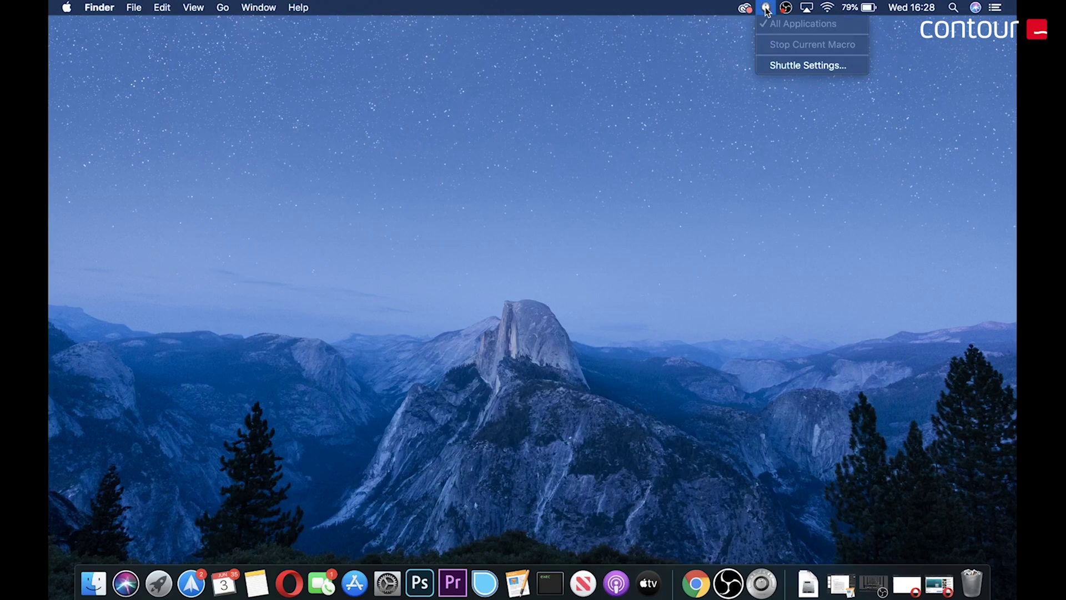
# Step: Open Shuttle Settings and verify ShuttlePRO v2 button presses, such as button 4, register in the list
pyautogui.click(857, 65)
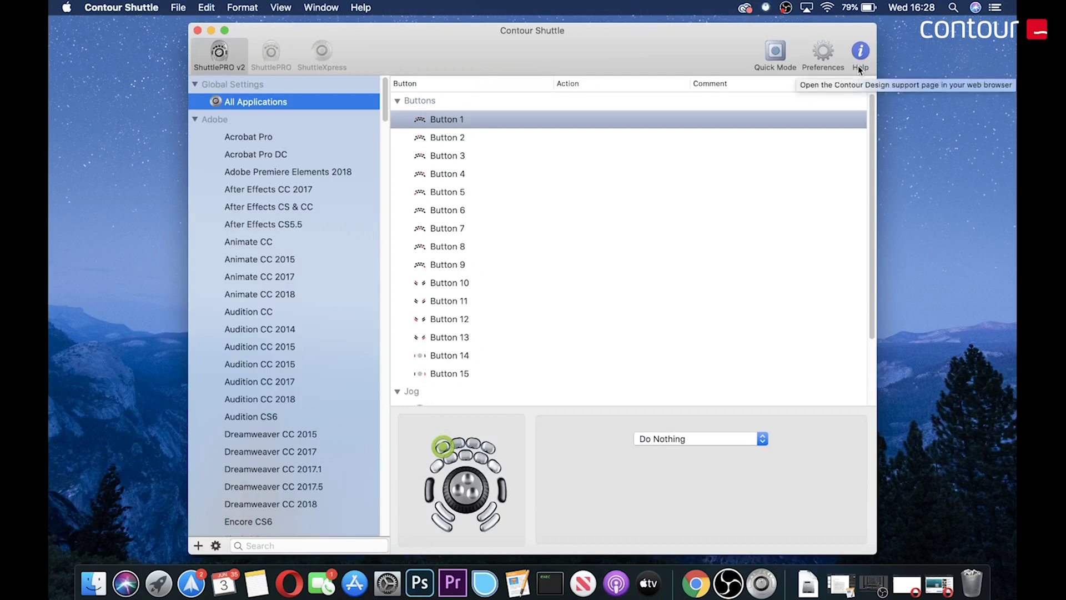
pyautogui.press('Down')
pyautogui.press('Down')
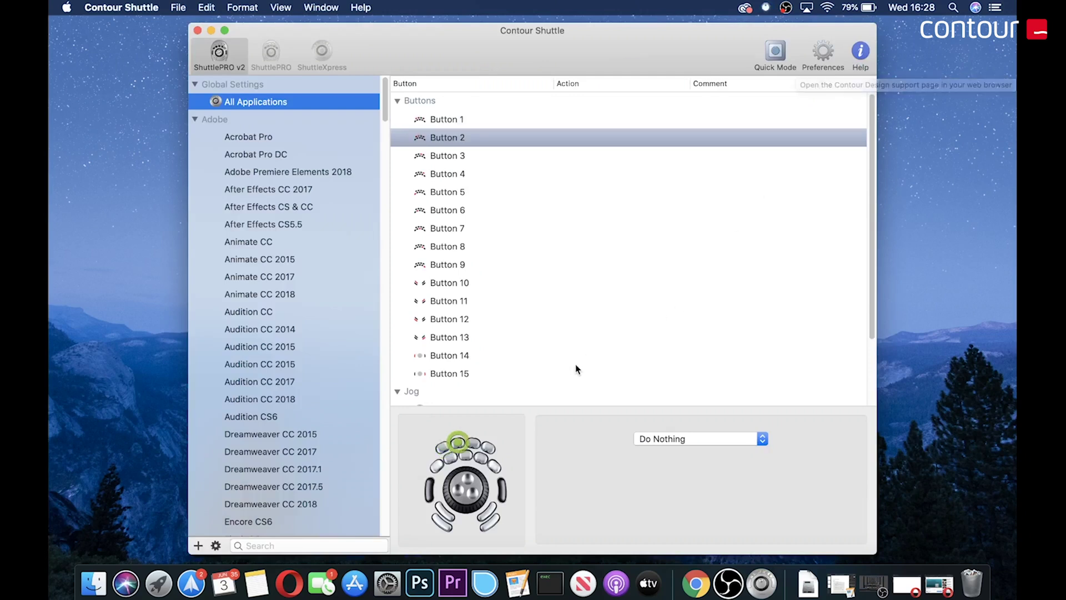
pyautogui.click(487, 452)
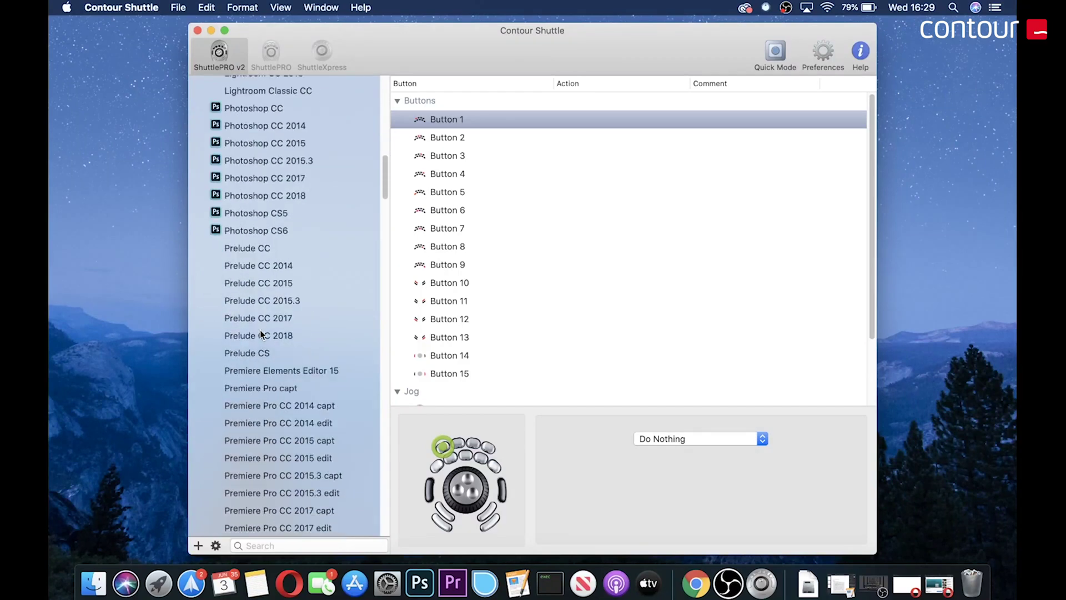
pyautogui.scroll(-20, 260, 334)
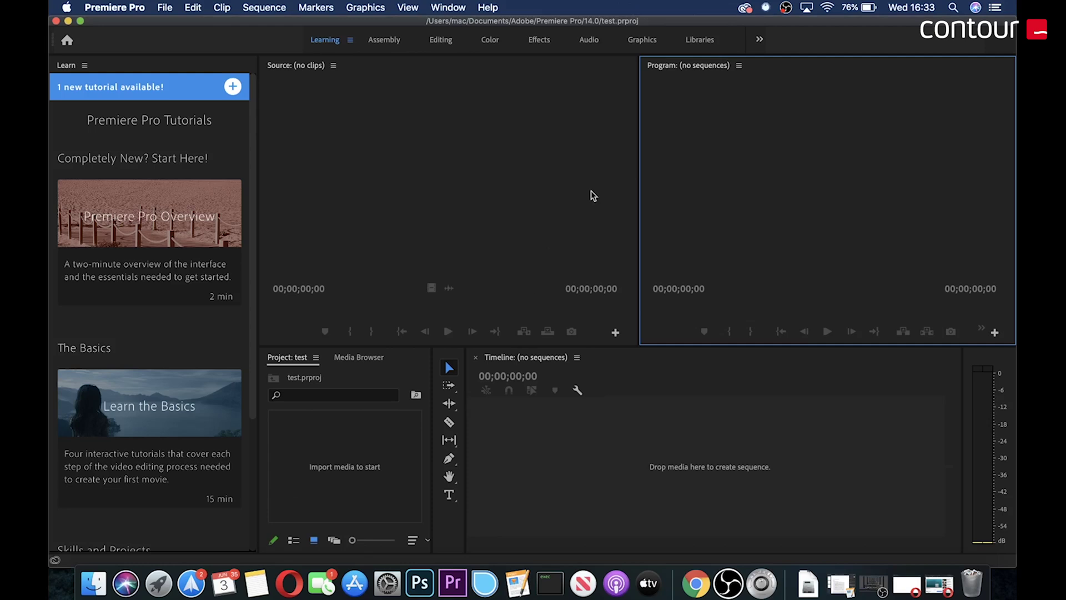
# Step: Confirm the Shuttle driver detects Premiere Pro, then switch to Photoshop and confirm it follows
pyautogui.click(766, 7)
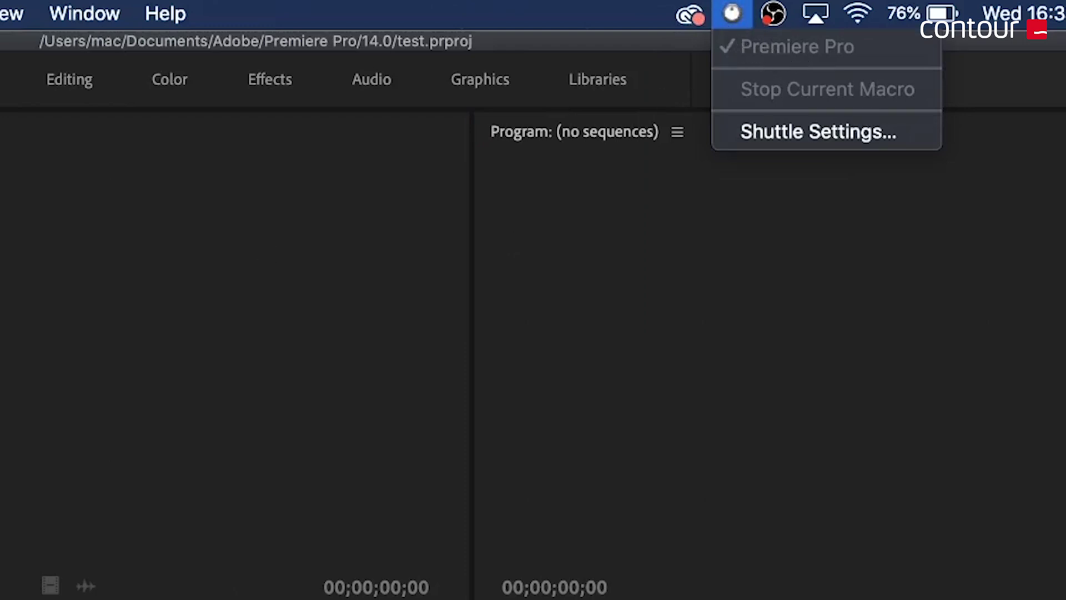
pyautogui.press('super+Tab')
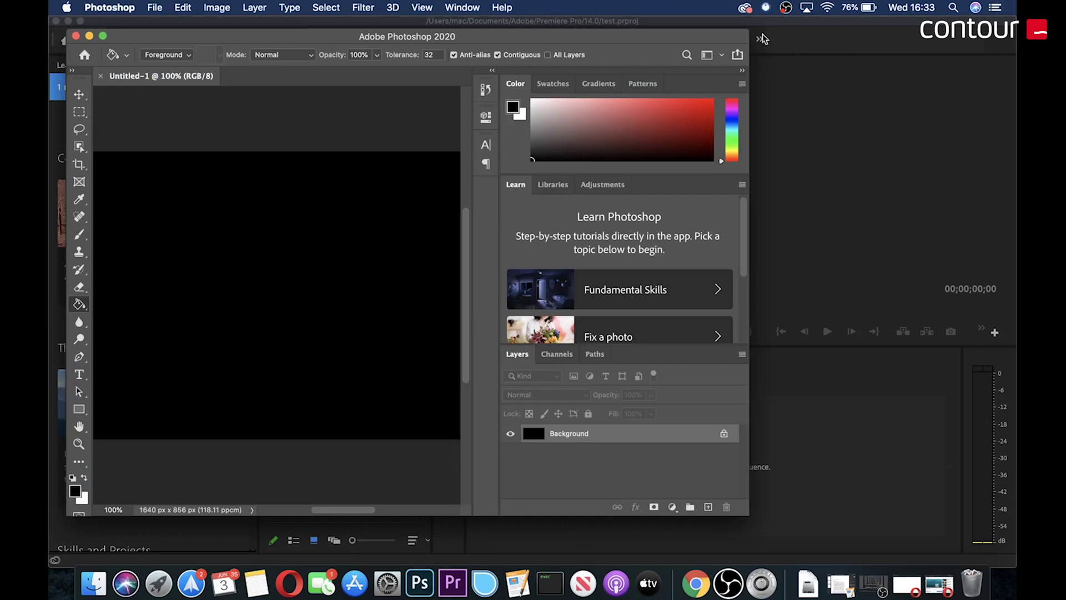
pyautogui.click(768, 7)
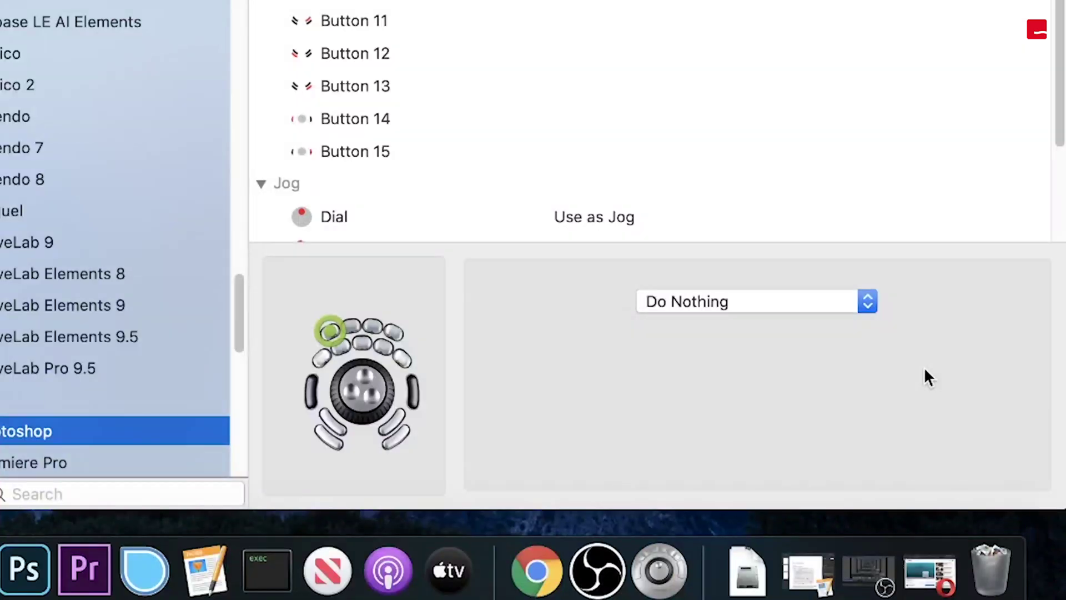
# Step: View the available actions in the Do Nothing popup for a Photoshop button
pyautogui.click(833, 311)
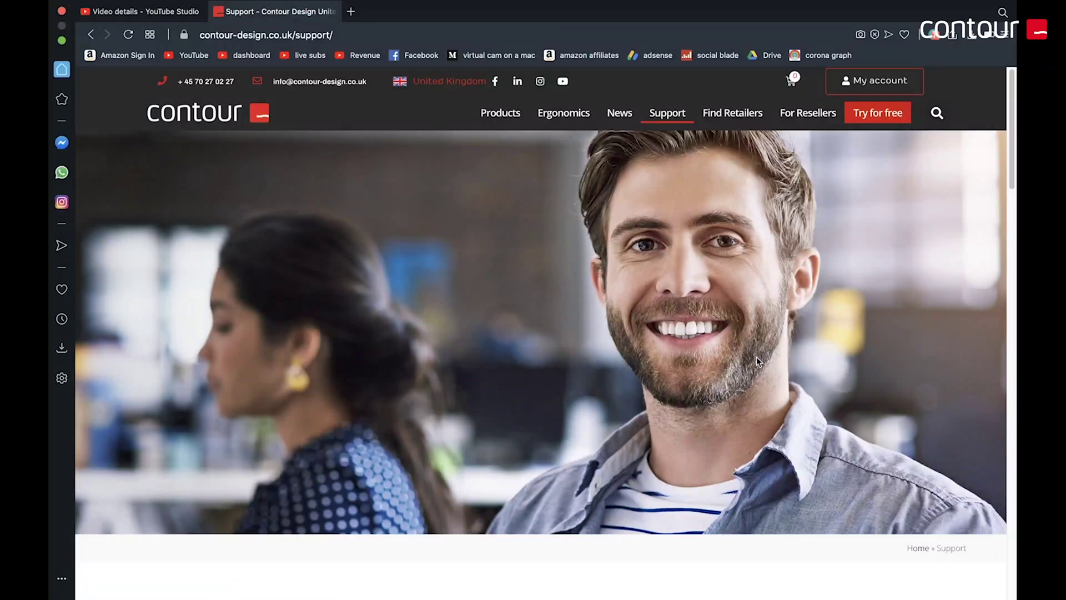
# Step: Open the Contact Us form from the bottom of Contour Design's Support page
pyautogui.scroll(-10, 757, 356)
pyautogui.scroll(-5, 756, 361)
pyautogui.click(770, 495)
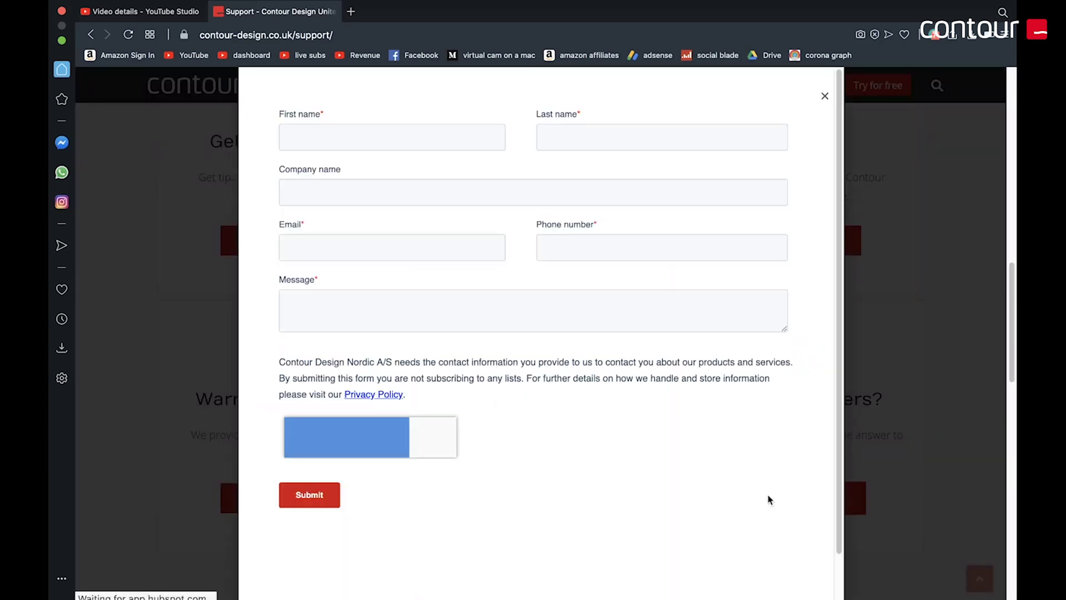